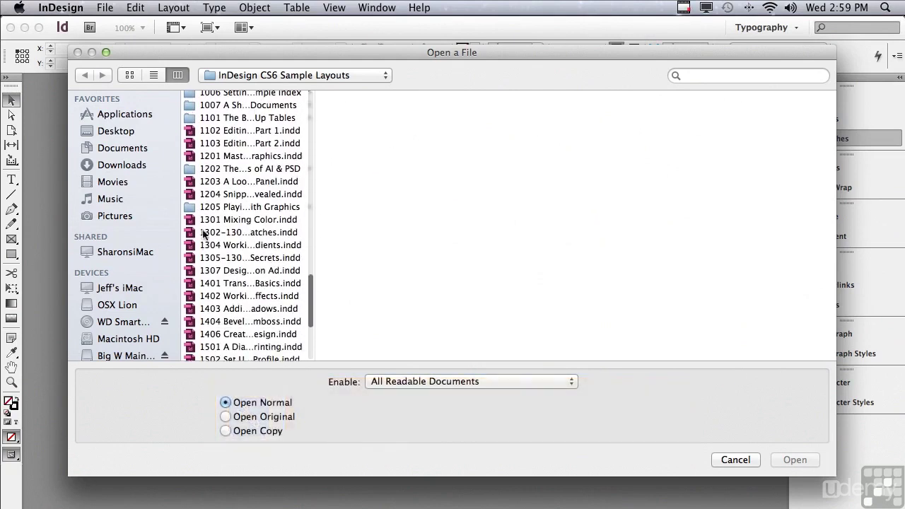
Step: Open the 1302-1303 Swatches.indd document from the InDesign CS6 Sample Layouts folder
click(204, 233)
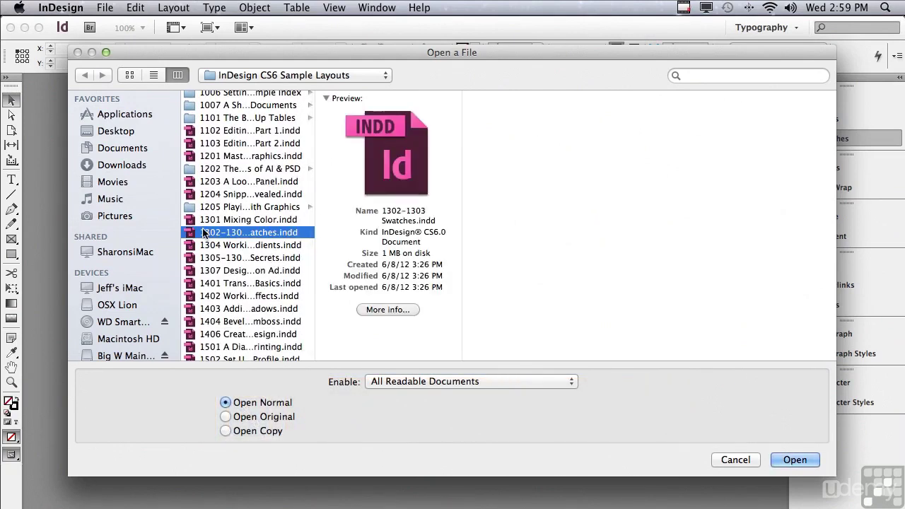
click(788, 459)
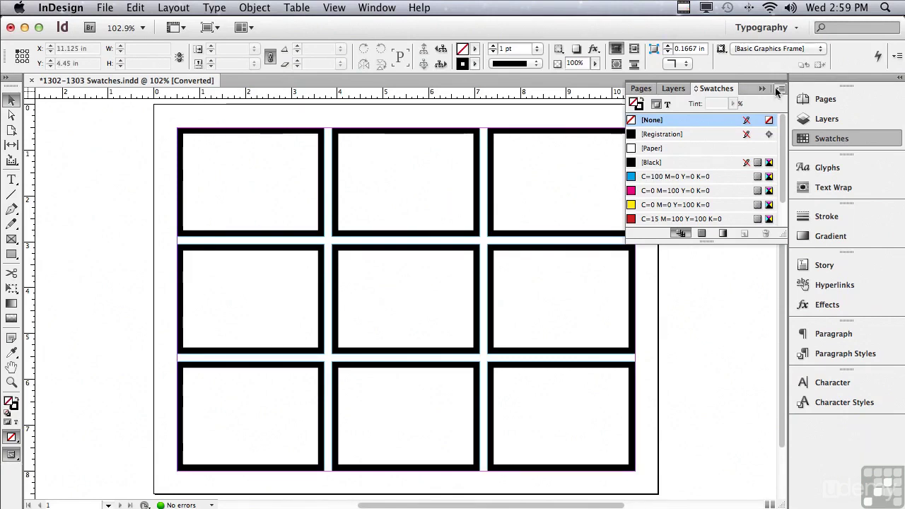
Step: Create a new color swatch for PANTONE 301 C from the PANTONE+ Solid Coated library
click(779, 91)
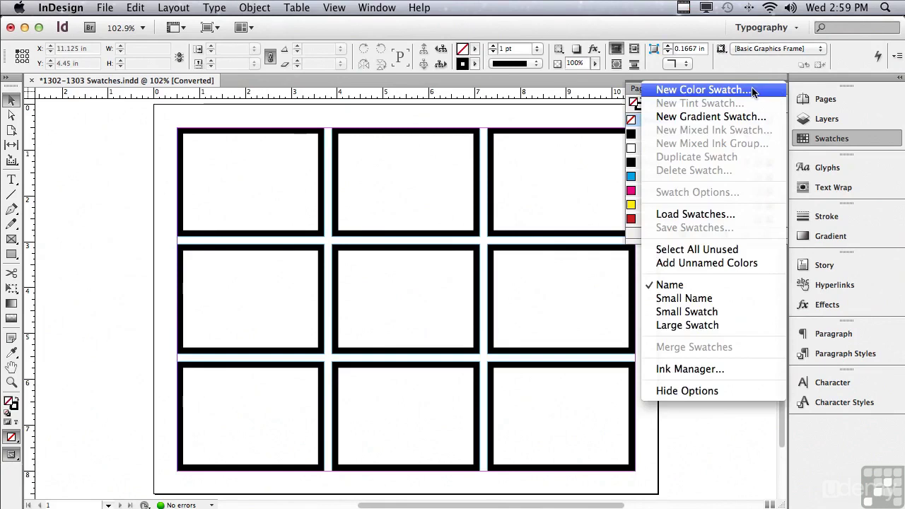
click(754, 92)
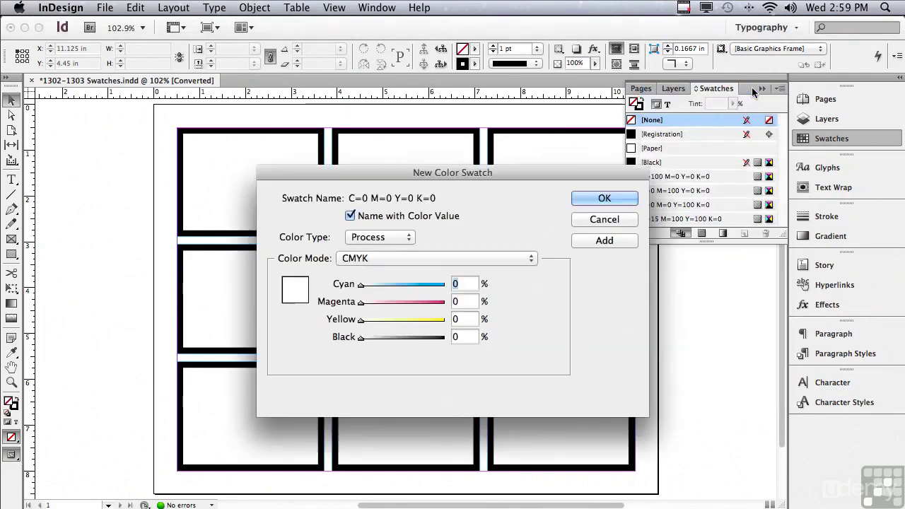
click(348, 259)
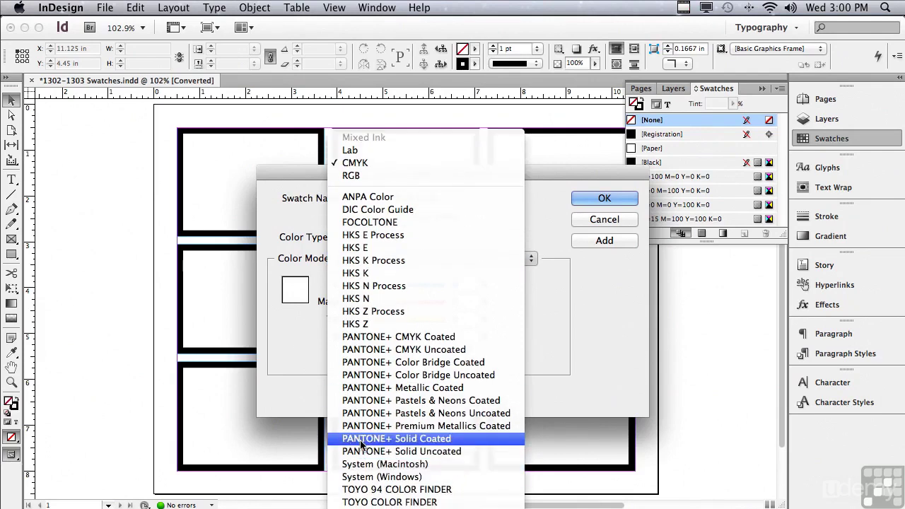
click(361, 440)
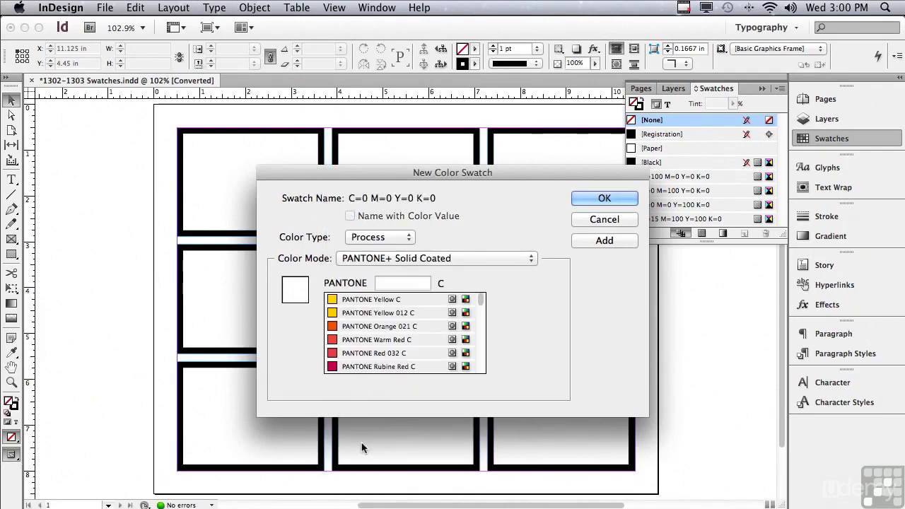
text(300)
double_click(391, 284)
text(301)
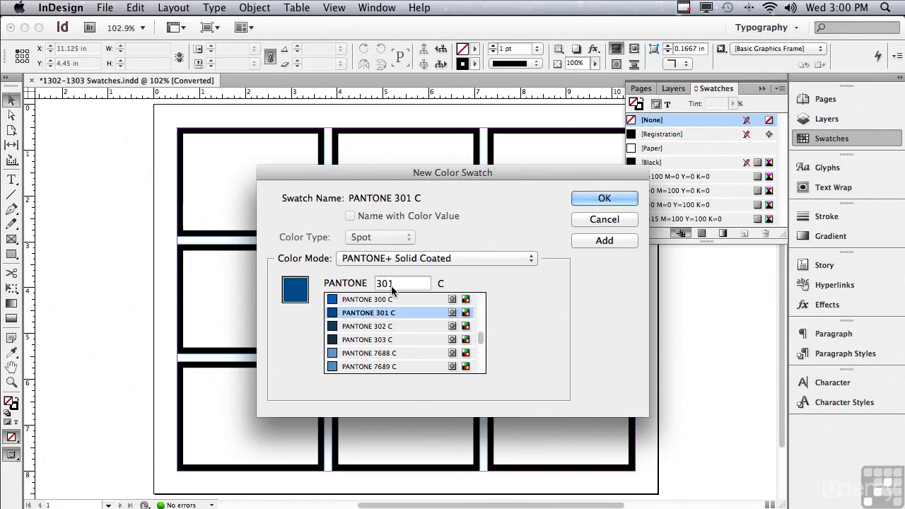
click(612, 201)
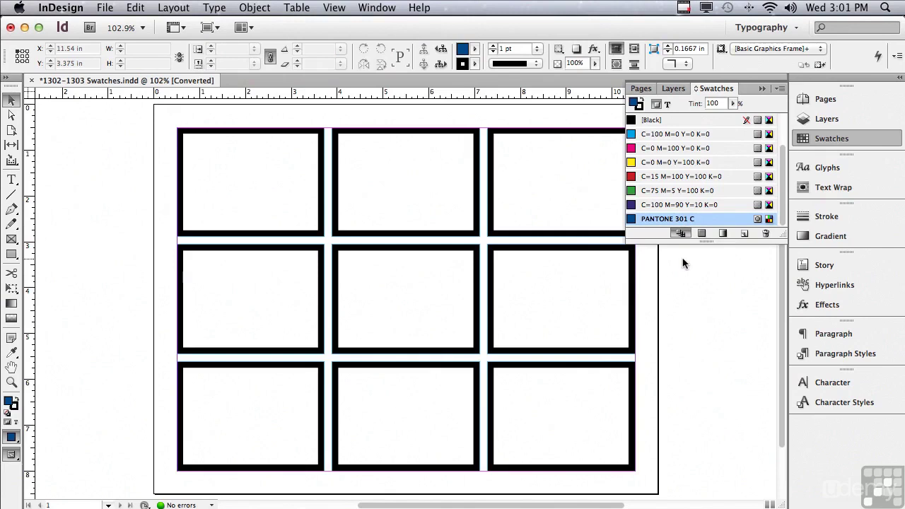
Step: Convert the PANTONE 301 C swatch to CMYK color mode with the Process color type
mouse_move(664, 223)
double_click(664, 221)
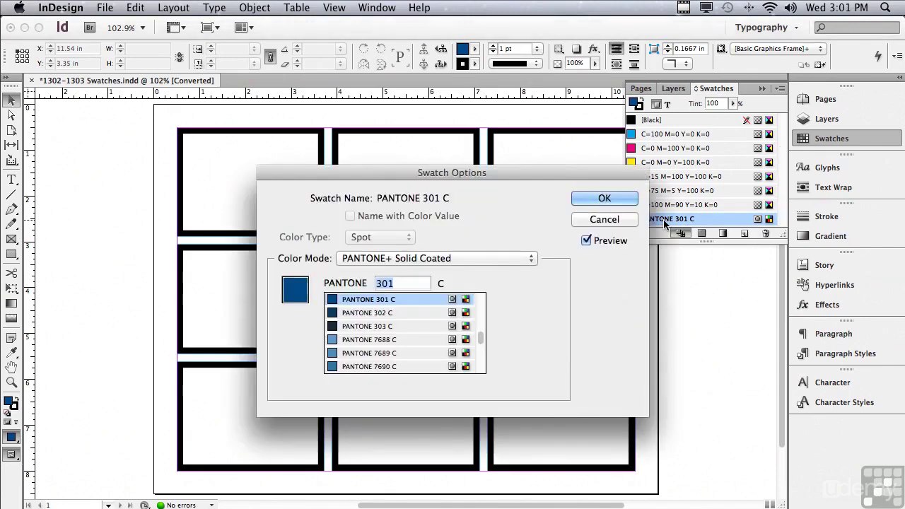
click(359, 261)
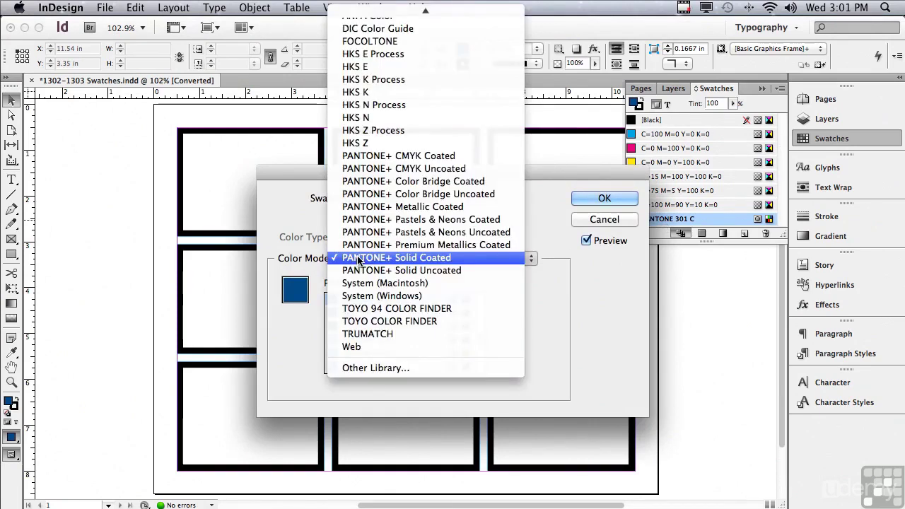
mouse_move(351, 8)
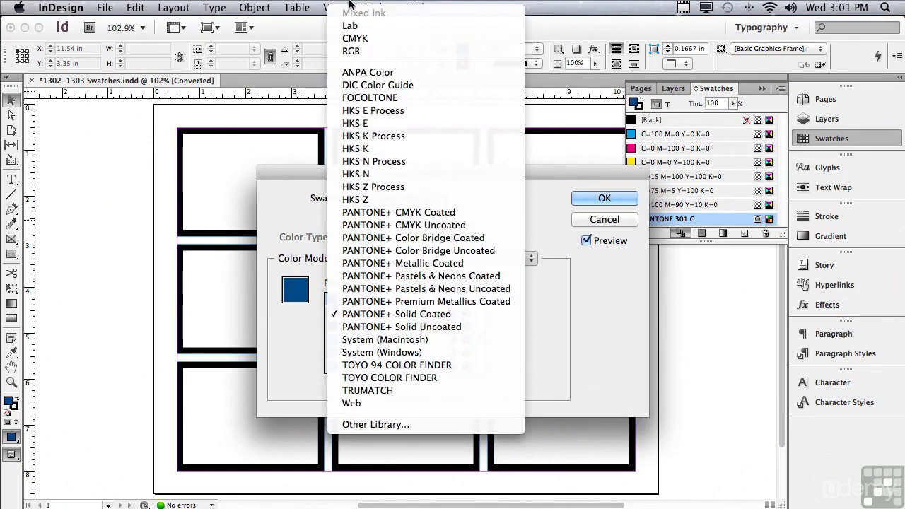
click(352, 40)
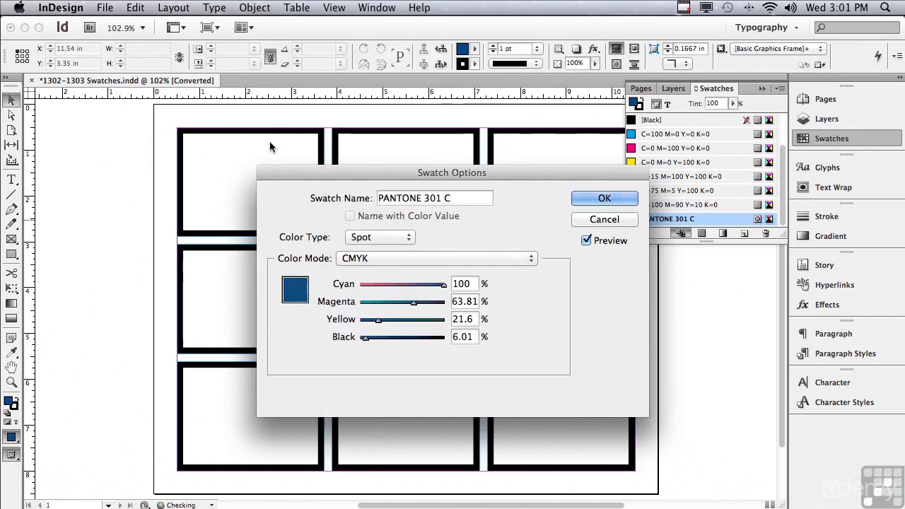
click(361, 237)
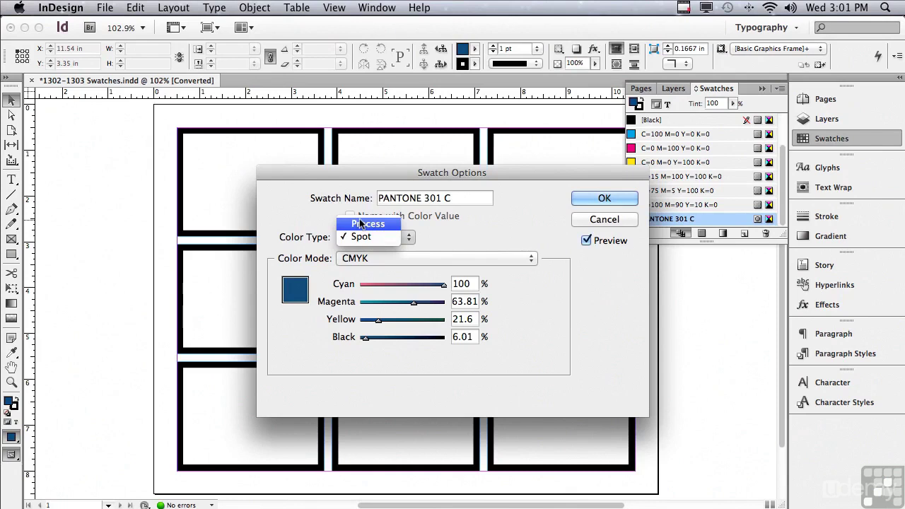
click(360, 224)
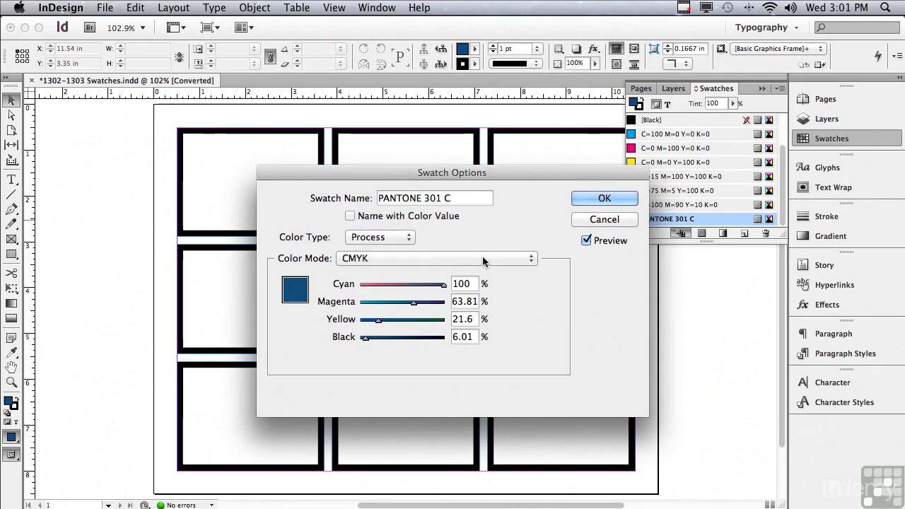
click(587, 200)
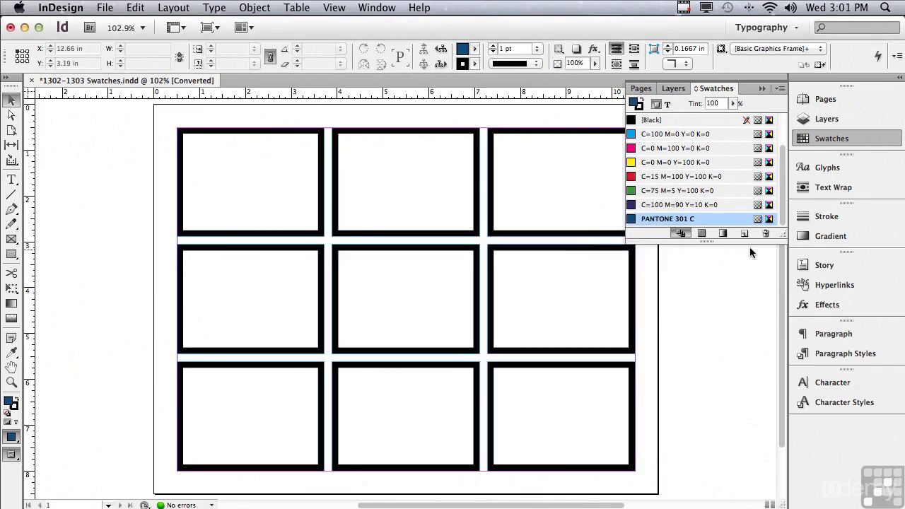
Step: Create a new color swatch for PANTONE 301 CP from the PANTONE+ Color Bridge Coated library
mouse_move(770, 219)
drag(784, 258, 784, 279)
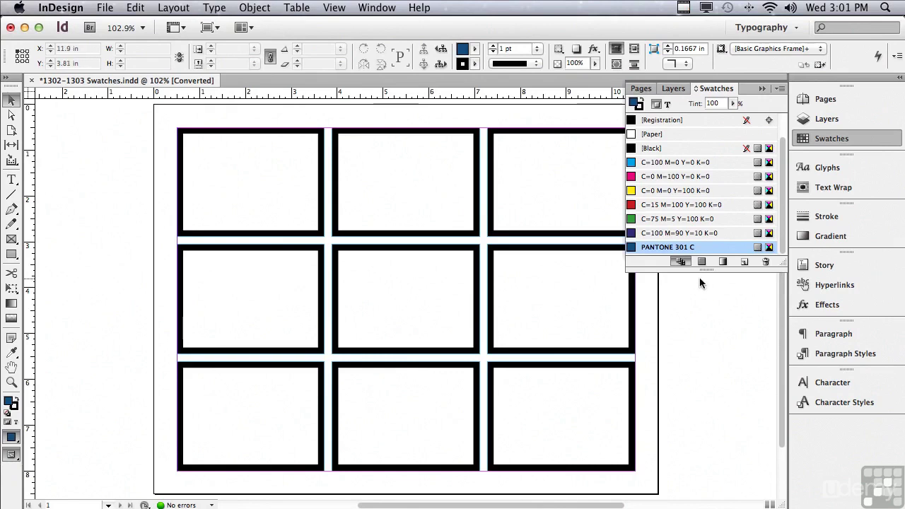
click(781, 90)
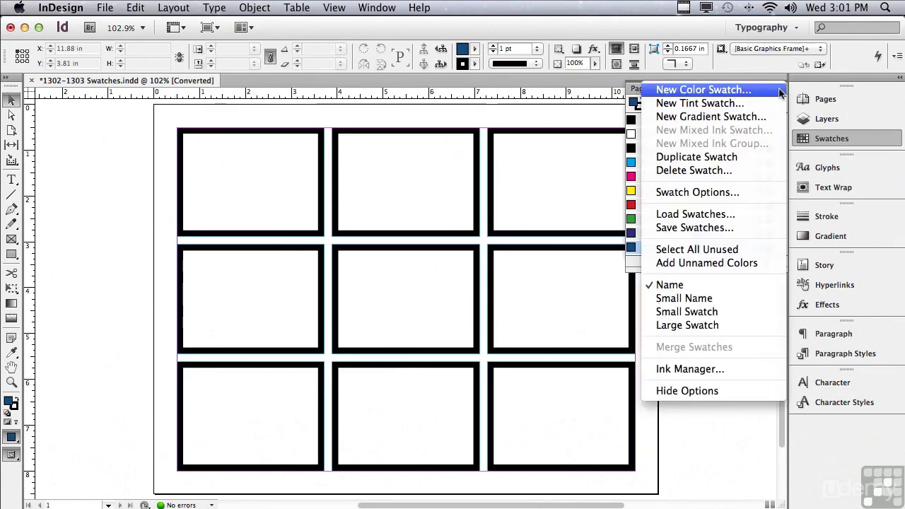
click(728, 92)
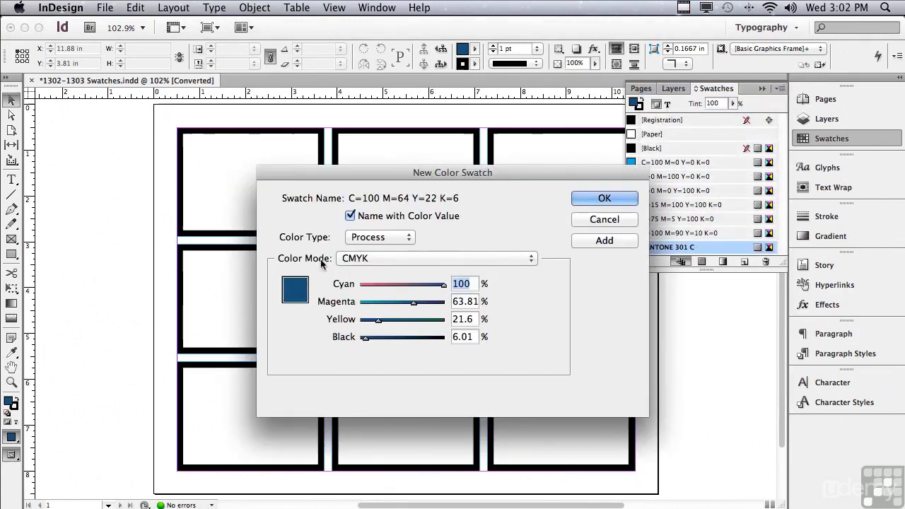
click(346, 259)
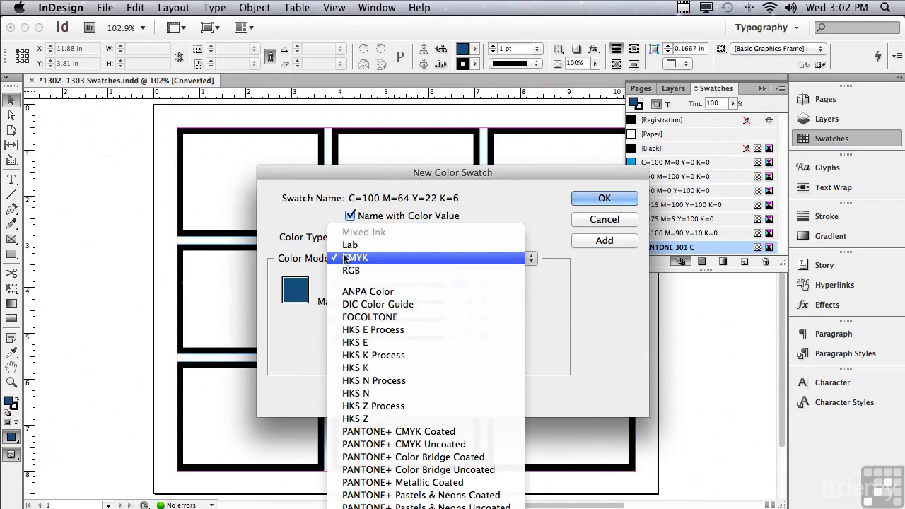
click(367, 463)
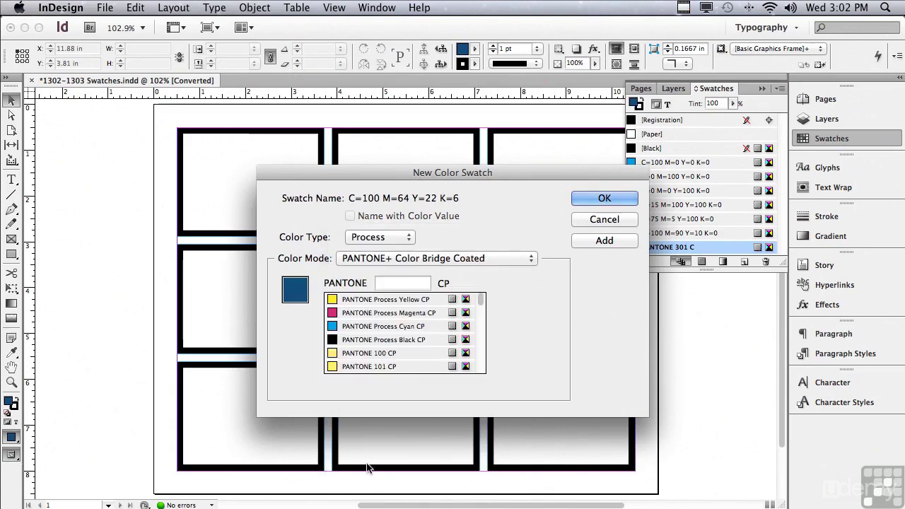
text(300)
click(393, 313)
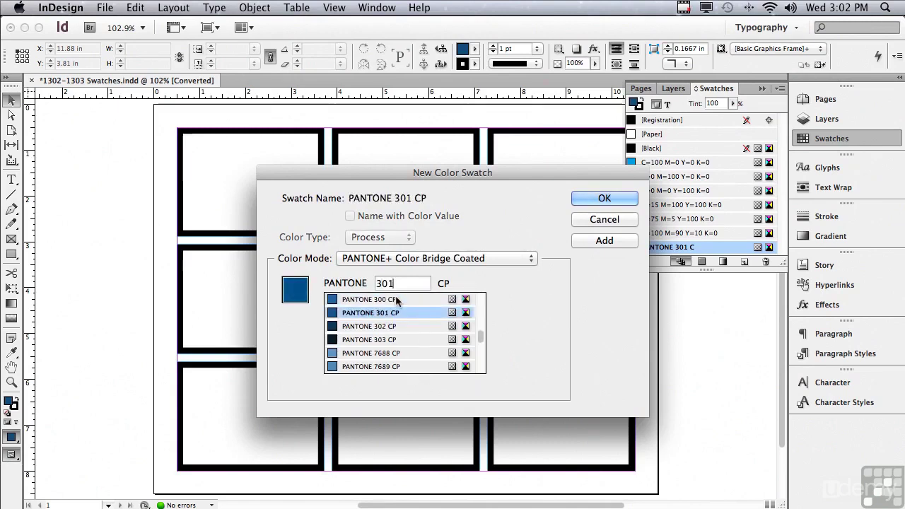
click(604, 199)
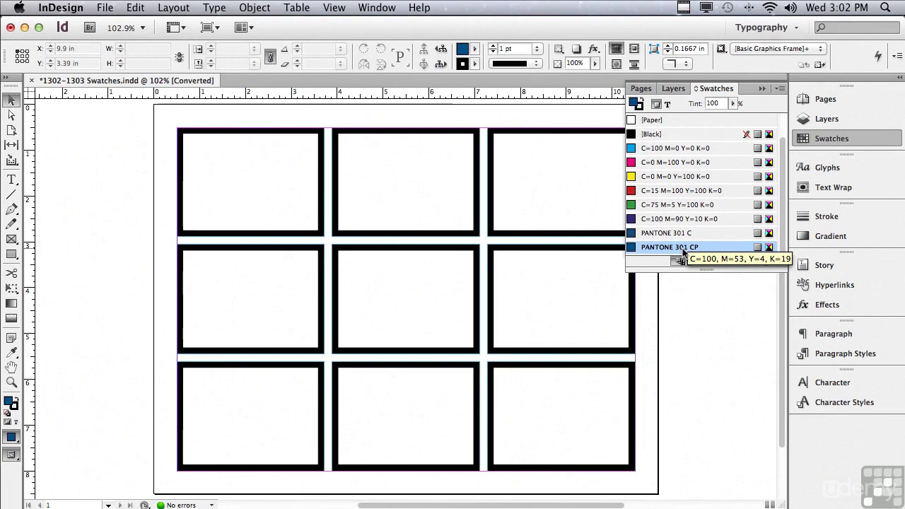
Step: Apply PANTONE 301 C as fill to the first row's outer frames and as stroke to its middle frame and the second row's first frame
click(718, 233)
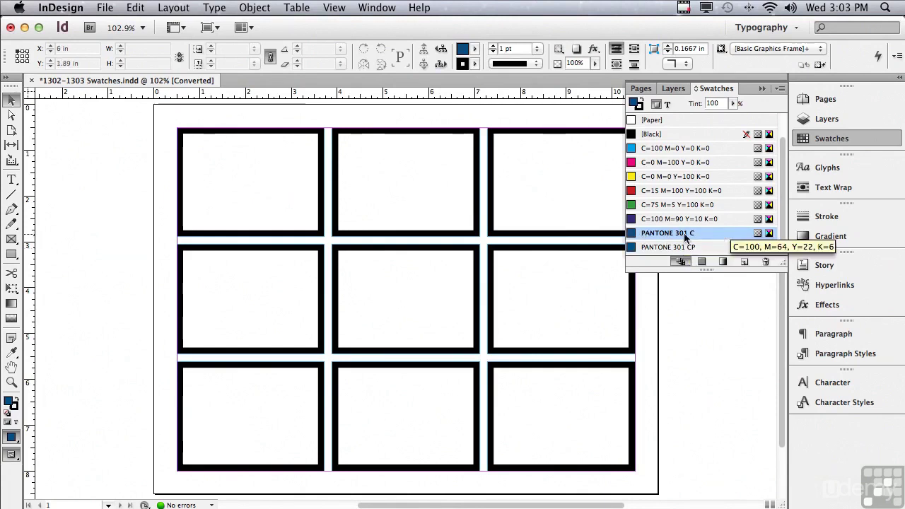
drag(721, 233, 263, 198)
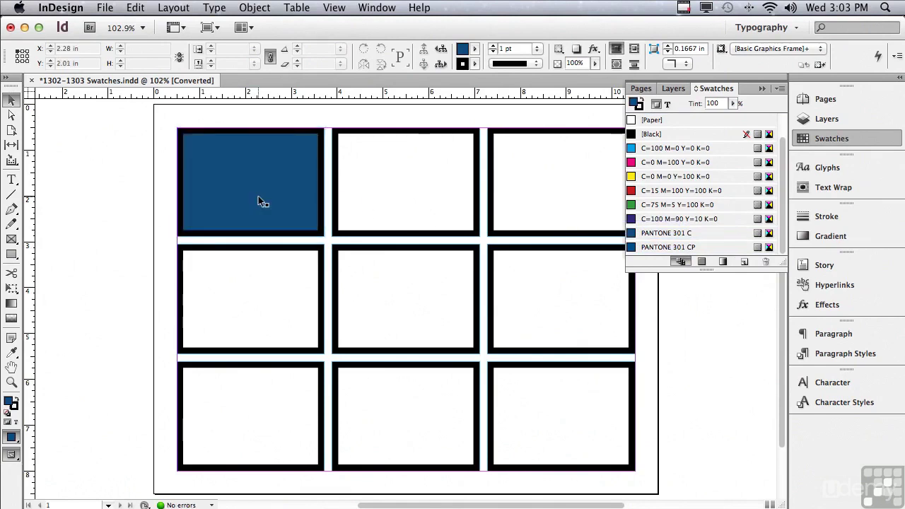
drag(645, 236, 479, 227)
drag(479, 228, 479, 229)
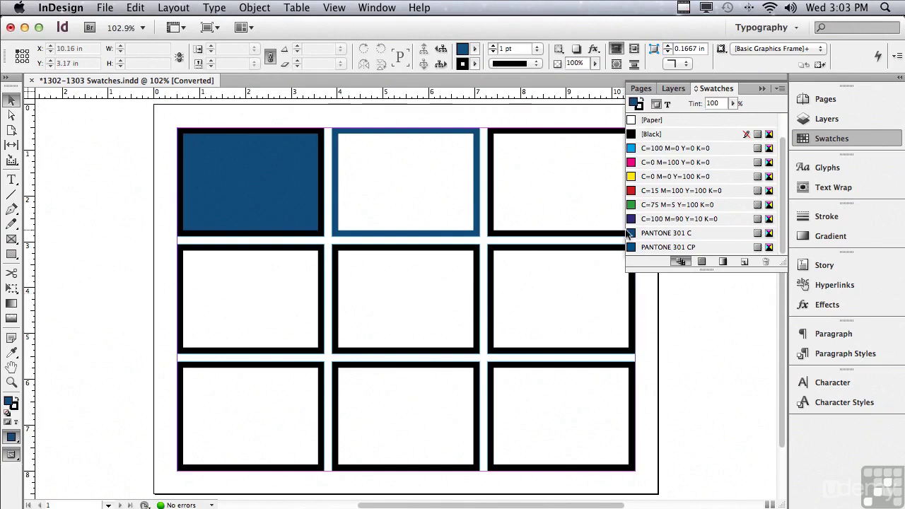
drag(634, 235, 571, 182)
drag(634, 238, 321, 286)
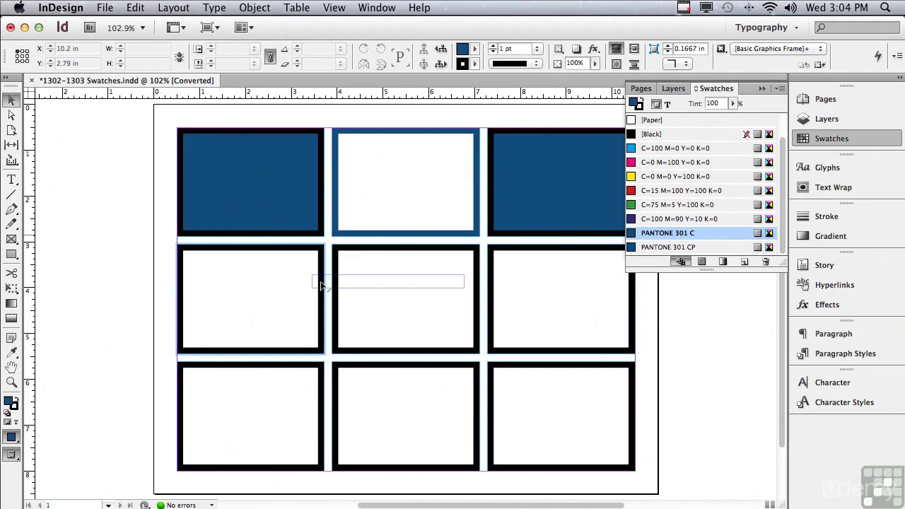
mouse_move(321, 286)
mouse_down()
mouse_move(251, 280)
mouse_move(323, 285)
mouse_up()
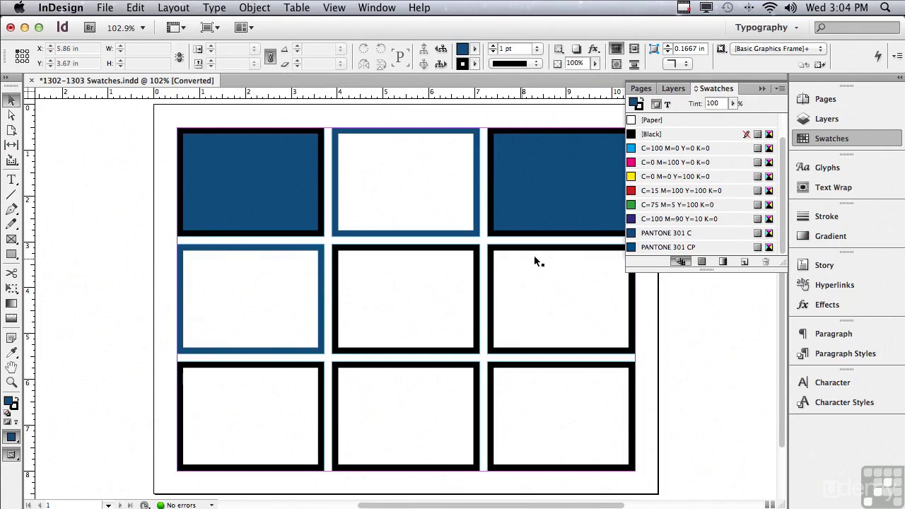
Step: Delete the PANTONE 301 C swatch and replace it with the defined swatch C=15 M=100 Y=100 K=0
scroll(644, 236, up, 2)
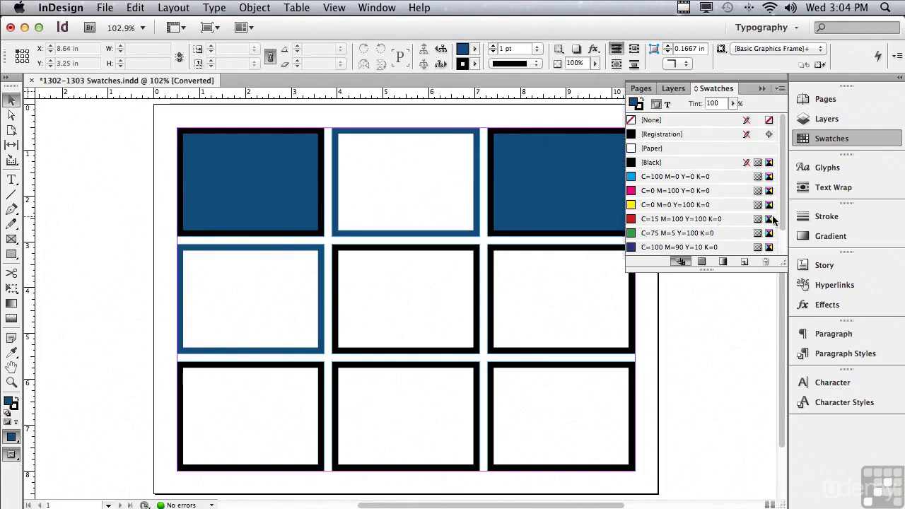
drag(784, 221, 785, 248)
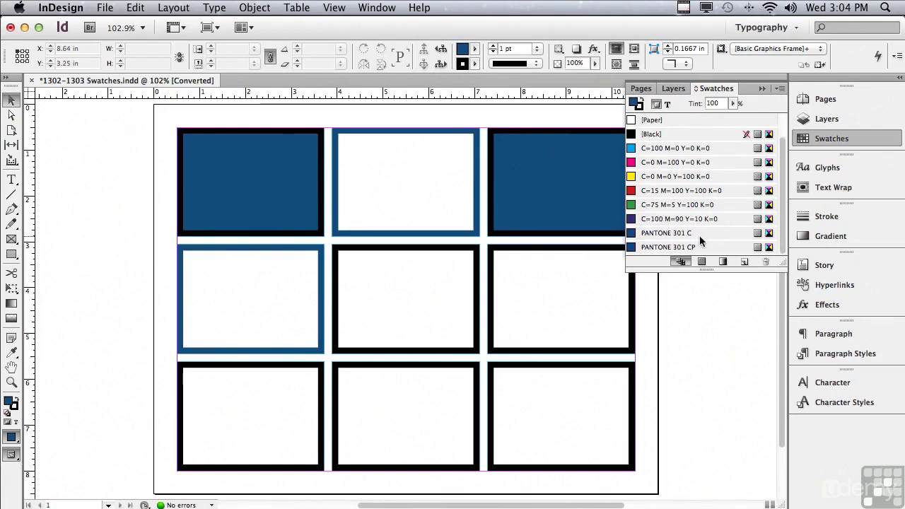
mouse_move(665, 238)
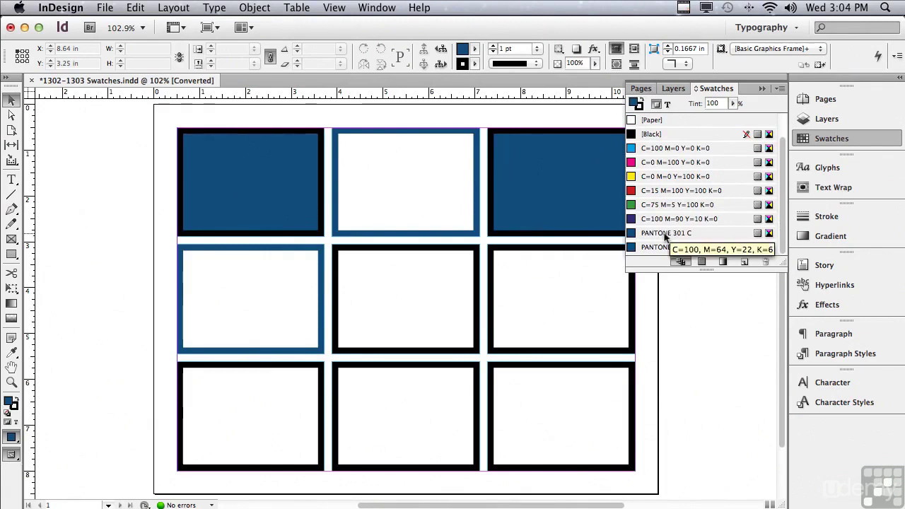
click(665, 234)
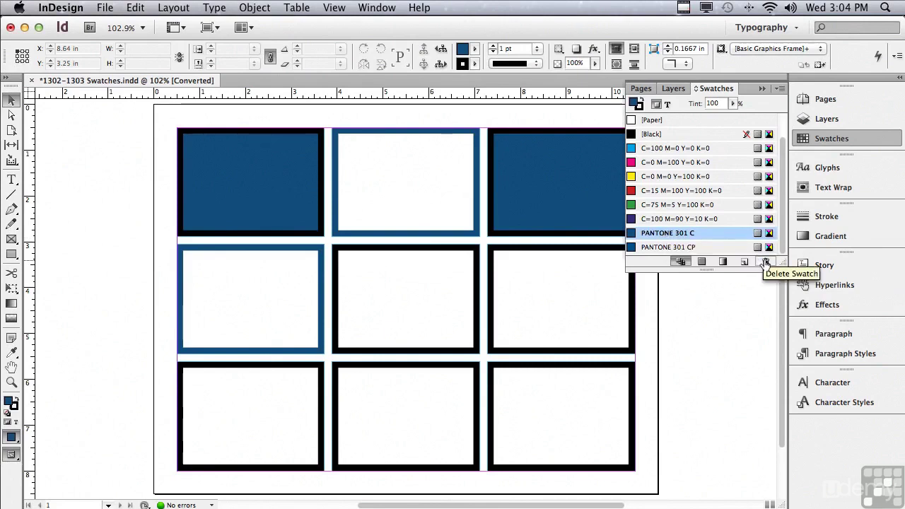
click(766, 263)
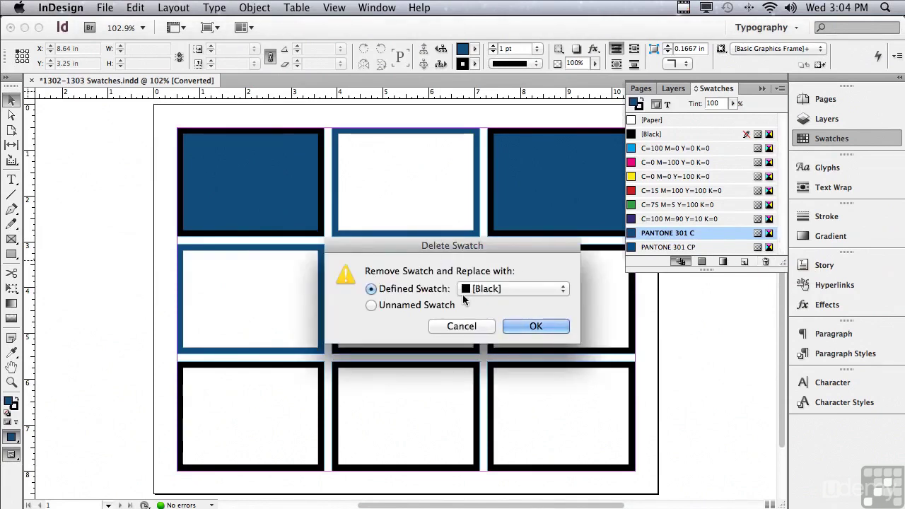
click(500, 290)
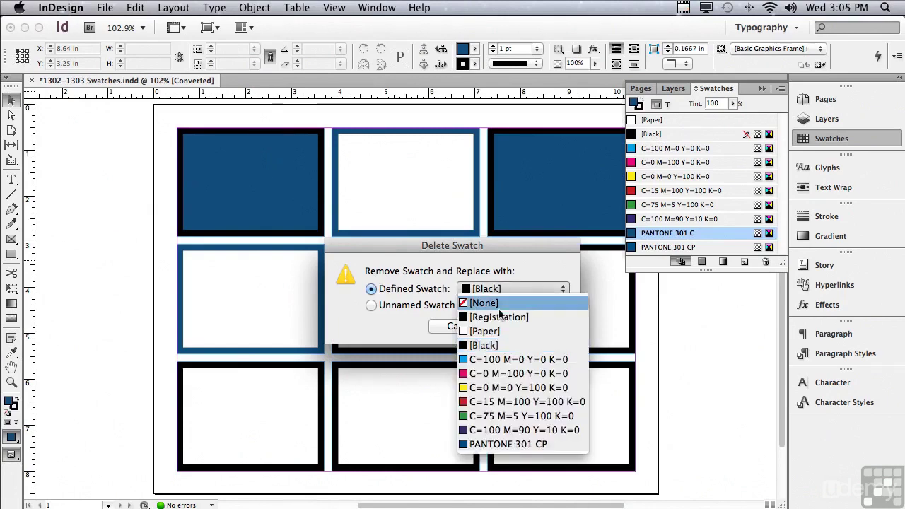
click(500, 402)
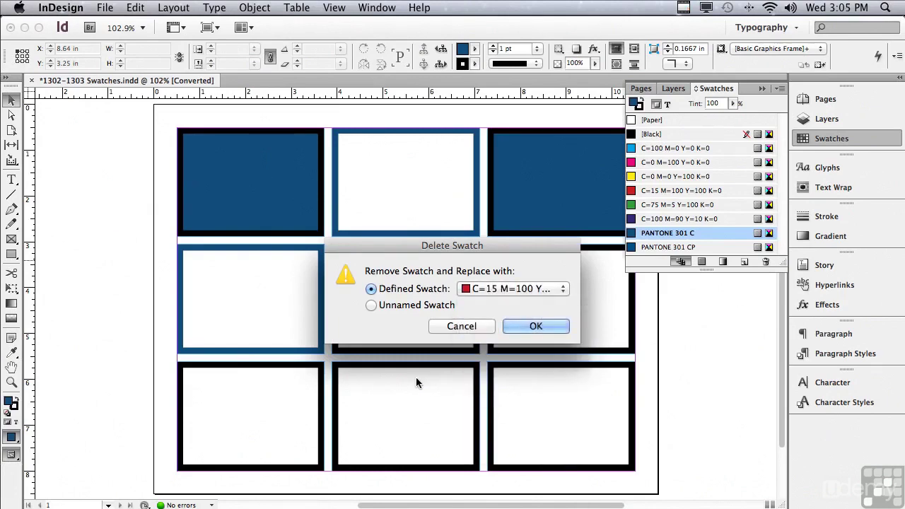
click(532, 327)
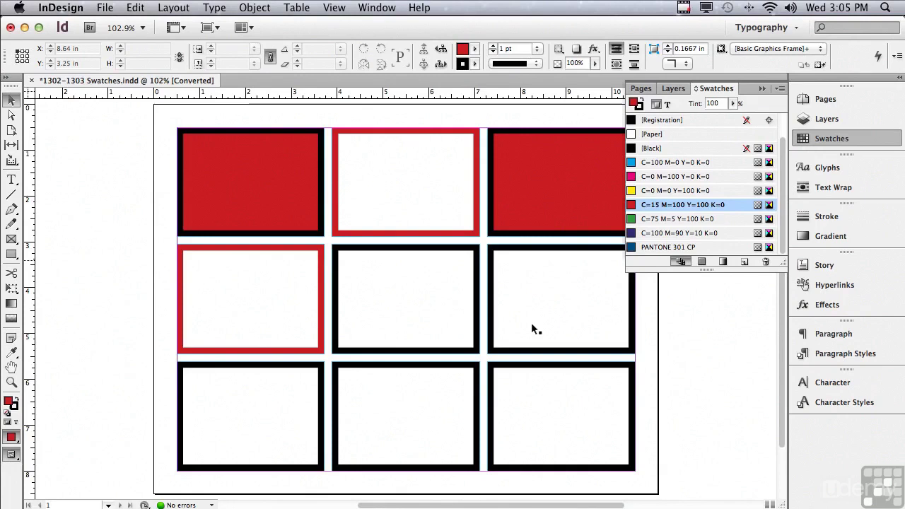
click(779, 91)
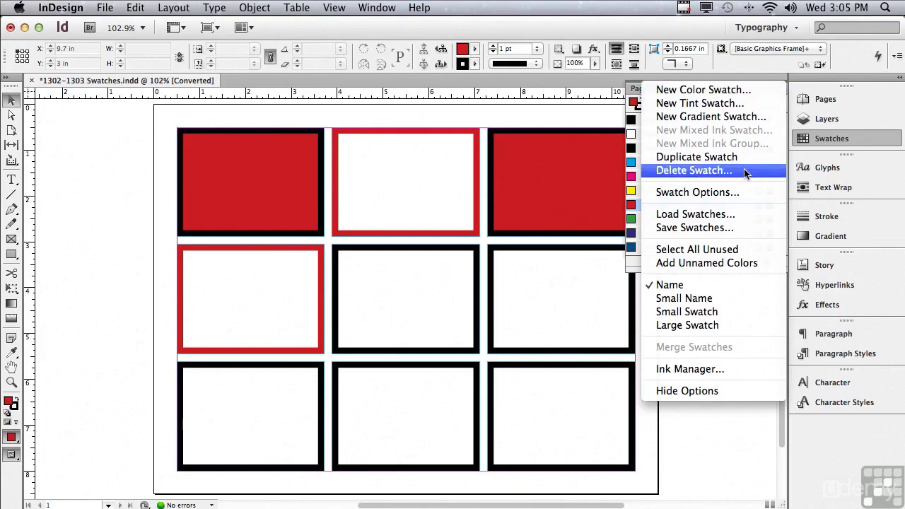
click(515, 170)
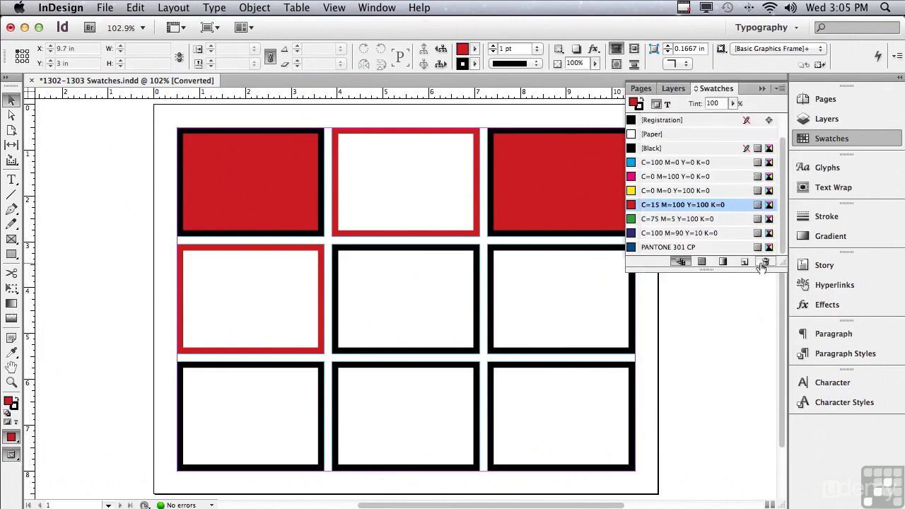
click(781, 88)
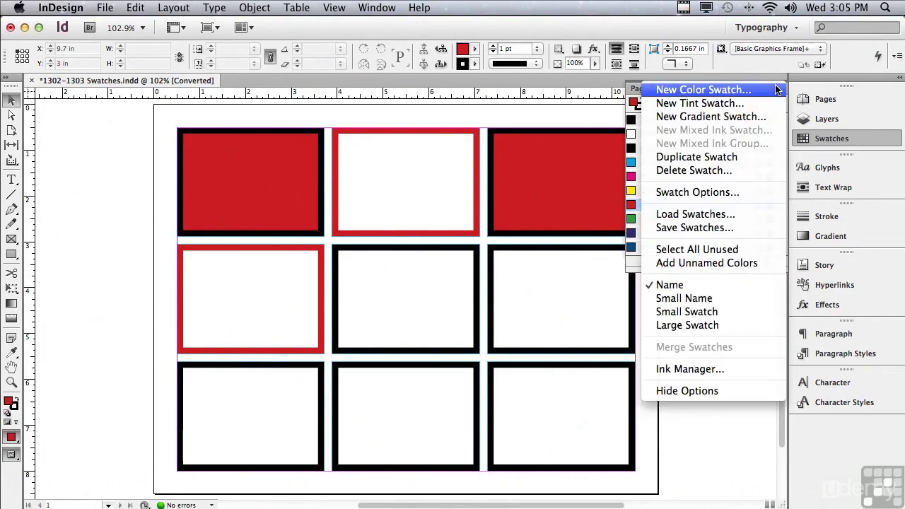
click(672, 228)
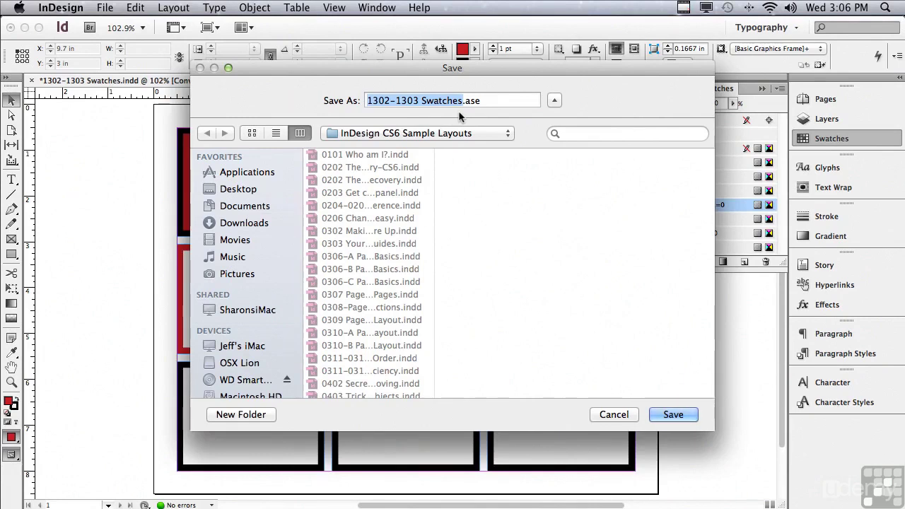
click(610, 416)
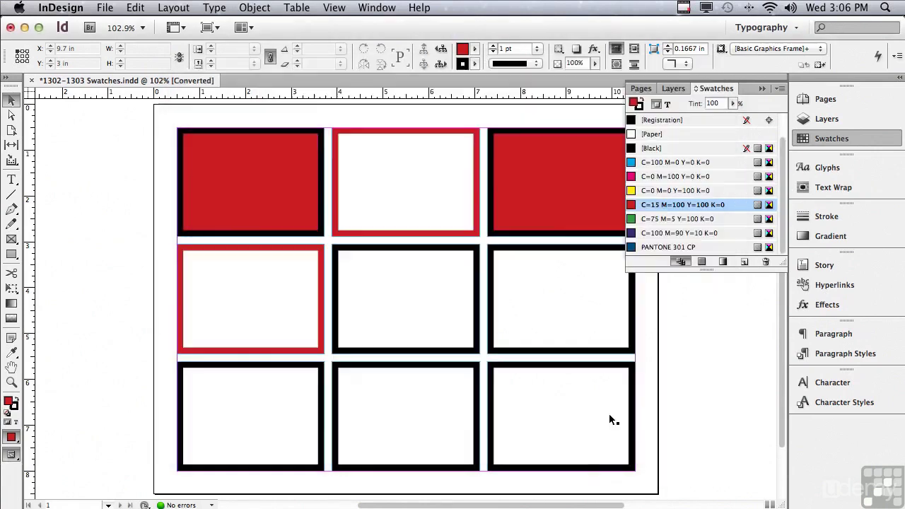
Step: Select all unused swatches in the document, and return the selection to the C=15 M=100 Y=100 K=0 swatch
click(779, 89)
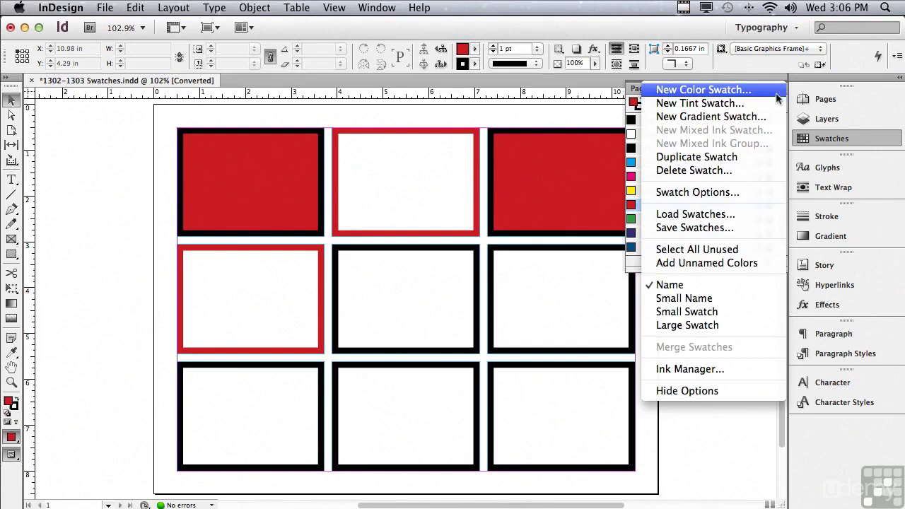
click(754, 249)
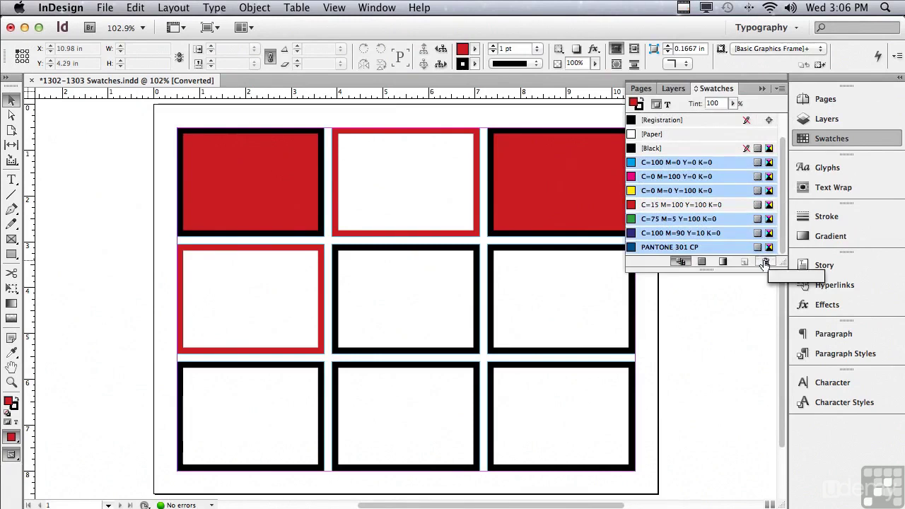
click(642, 201)
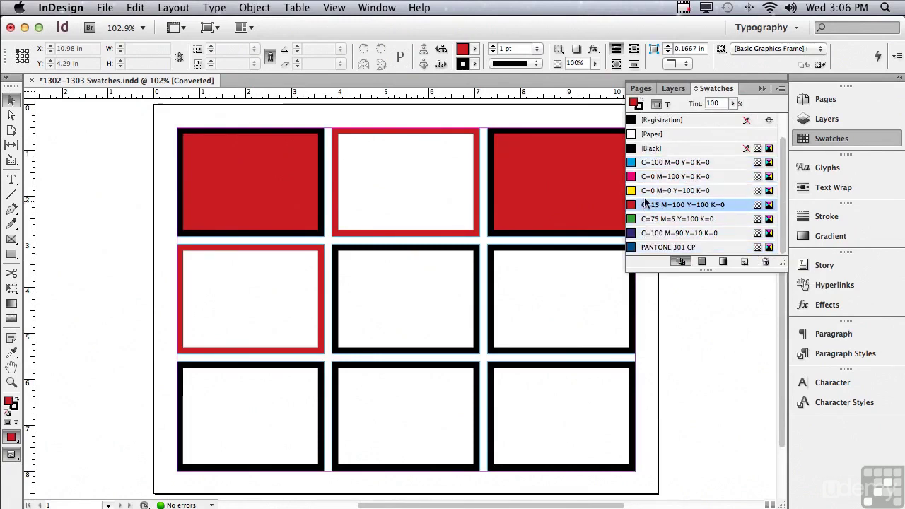
Step: Add the document's unnamed colors to the swatch list
click(781, 90)
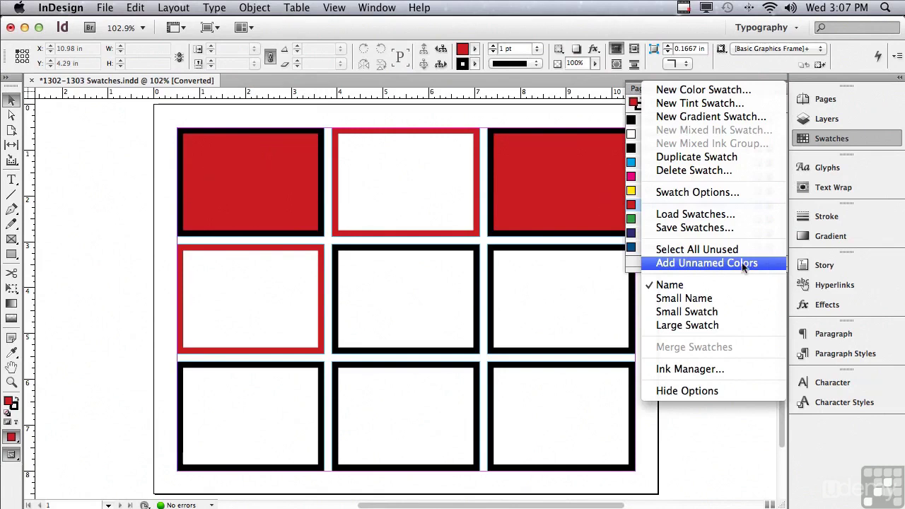
click(744, 264)
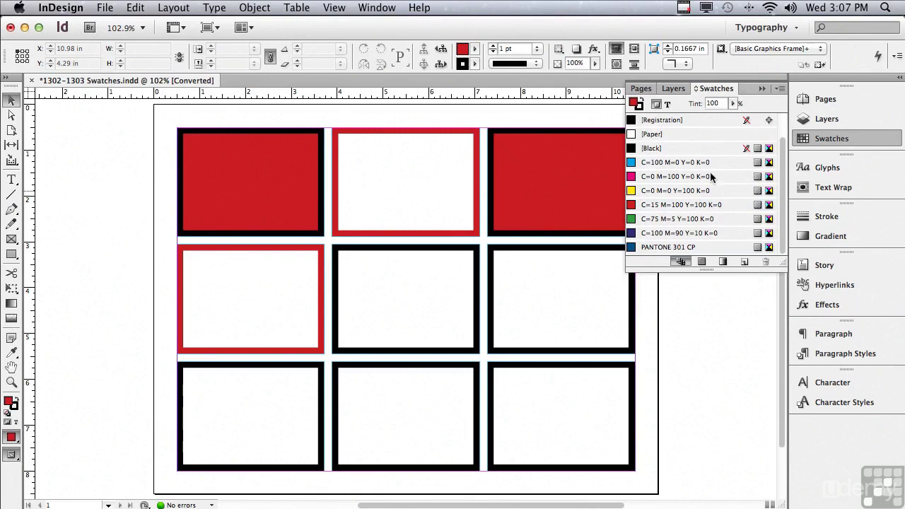
Step: Show the swatch list as Small Name, Small Swatch and Large Swatch in turn, and set it back to the Name view
click(781, 90)
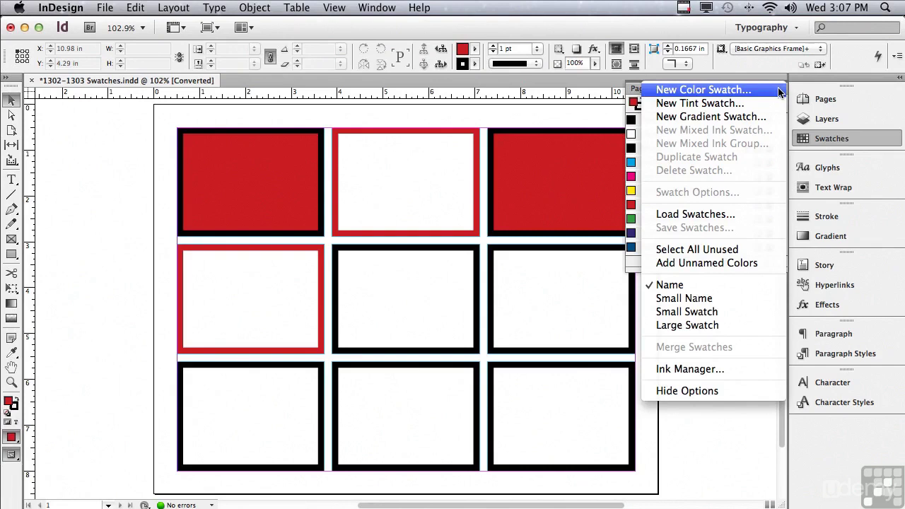
click(747, 298)
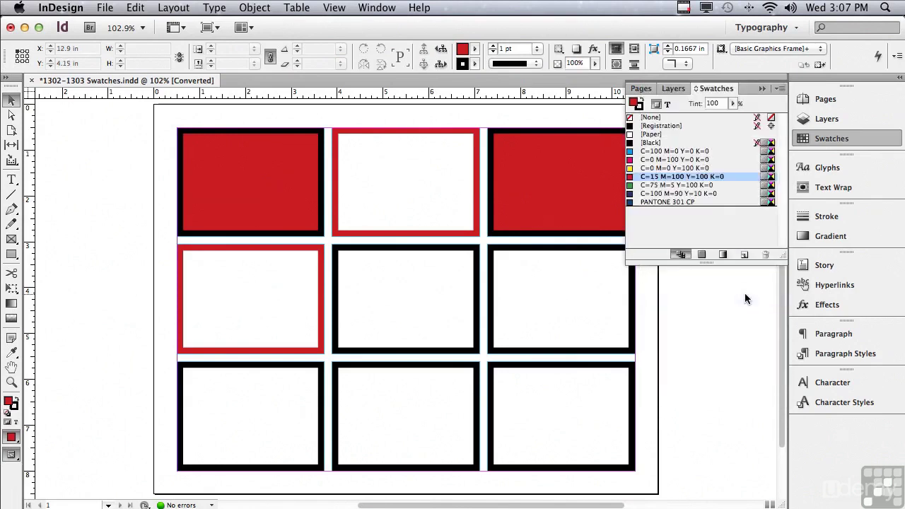
mouse_move(680, 203)
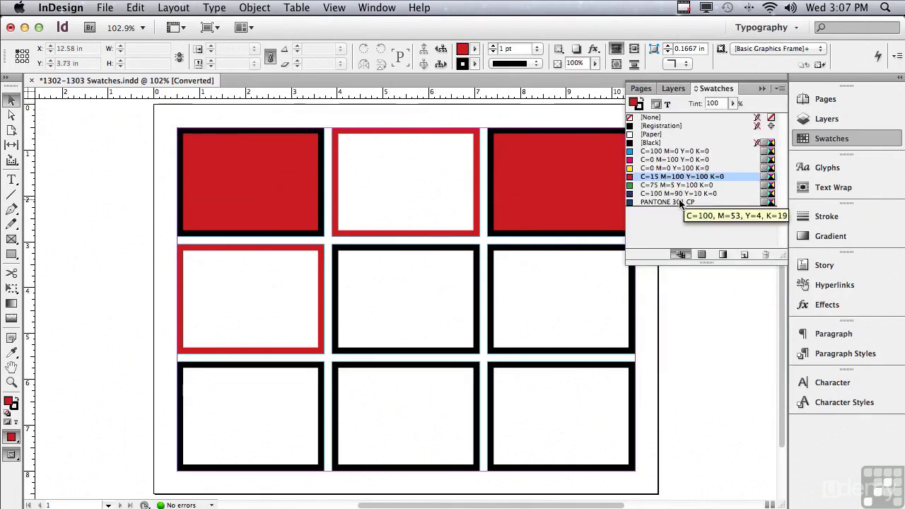
click(778, 89)
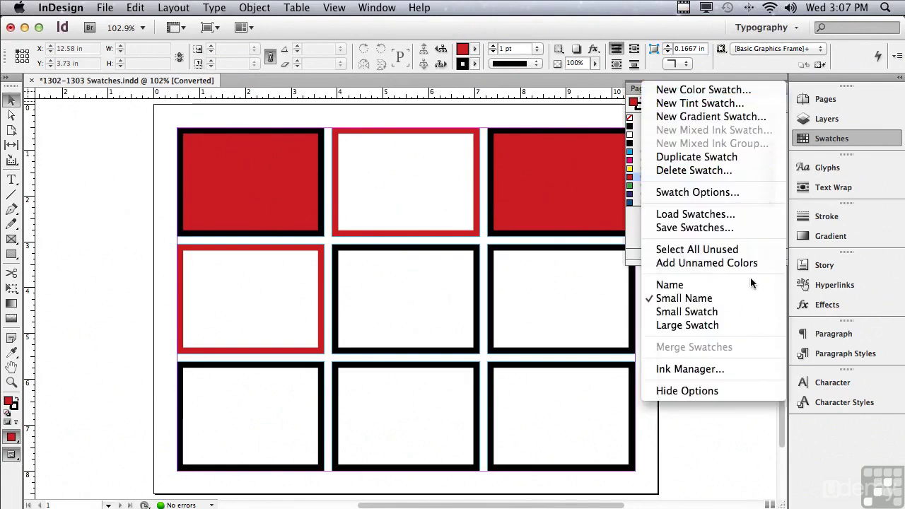
click(744, 311)
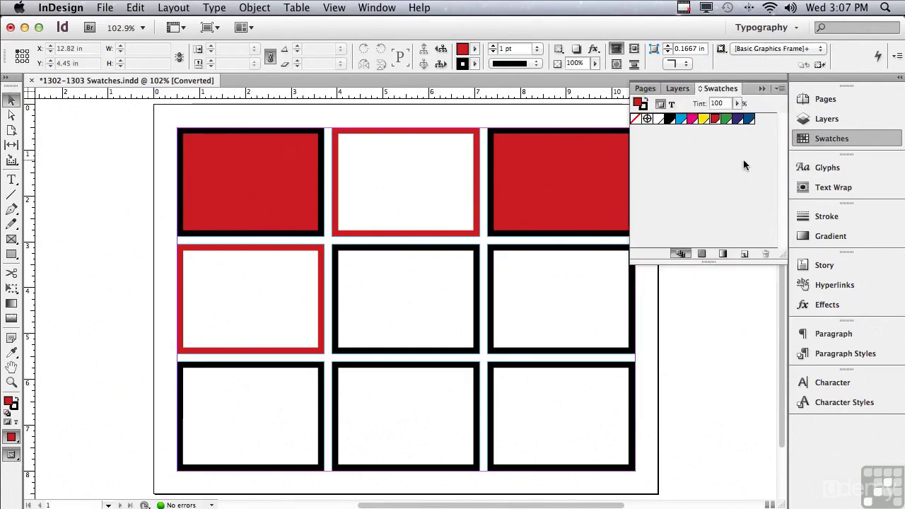
click(779, 89)
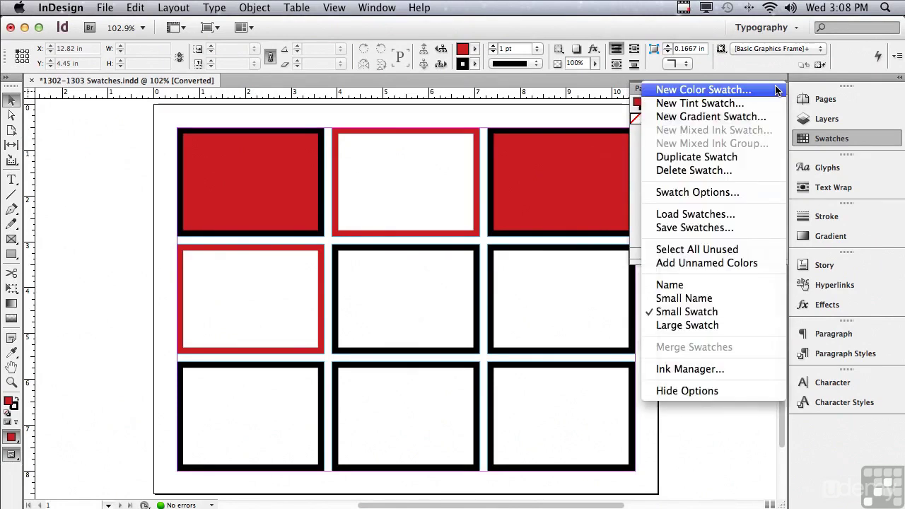
click(755, 325)
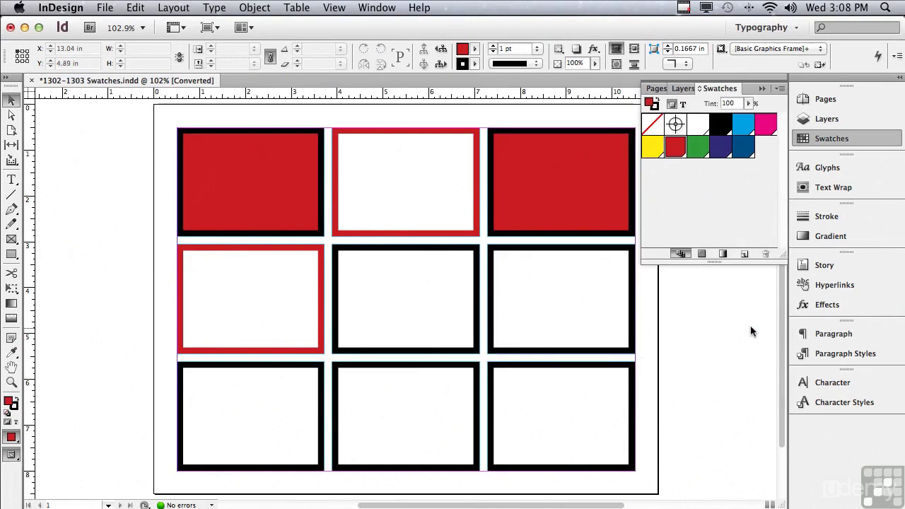
click(780, 89)
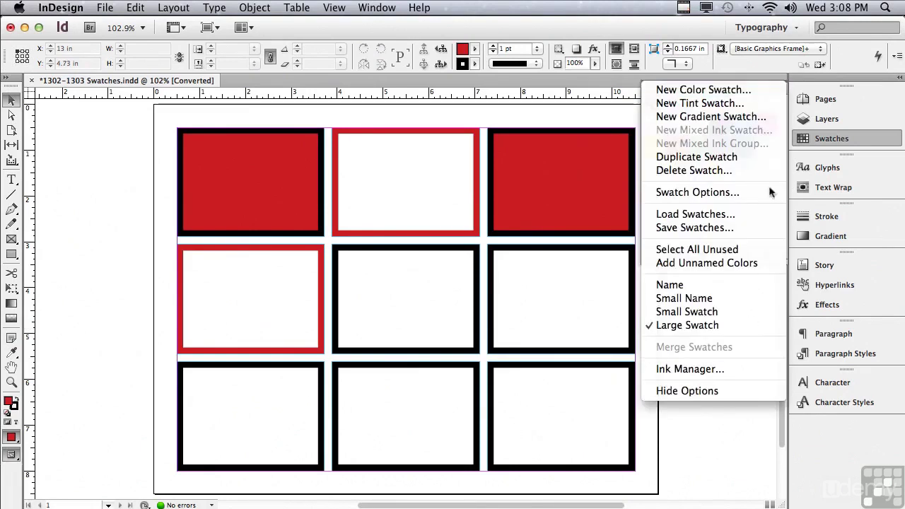
click(764, 285)
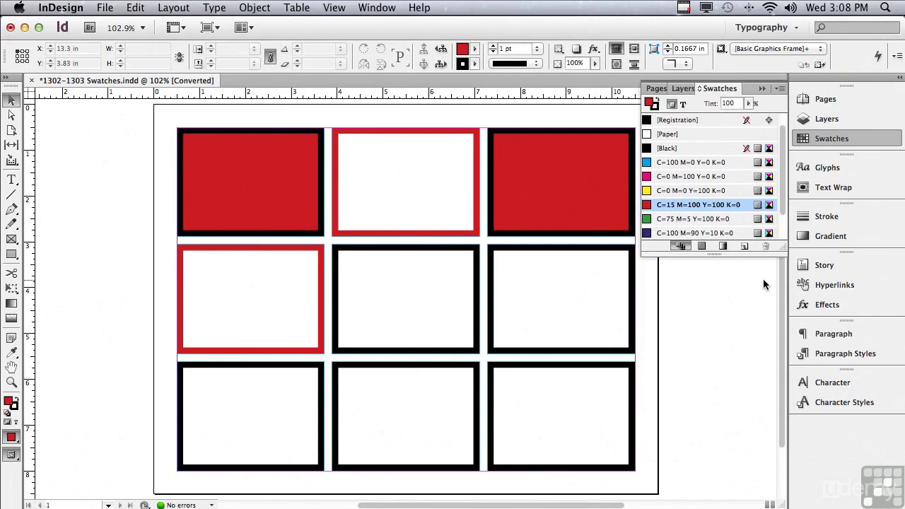